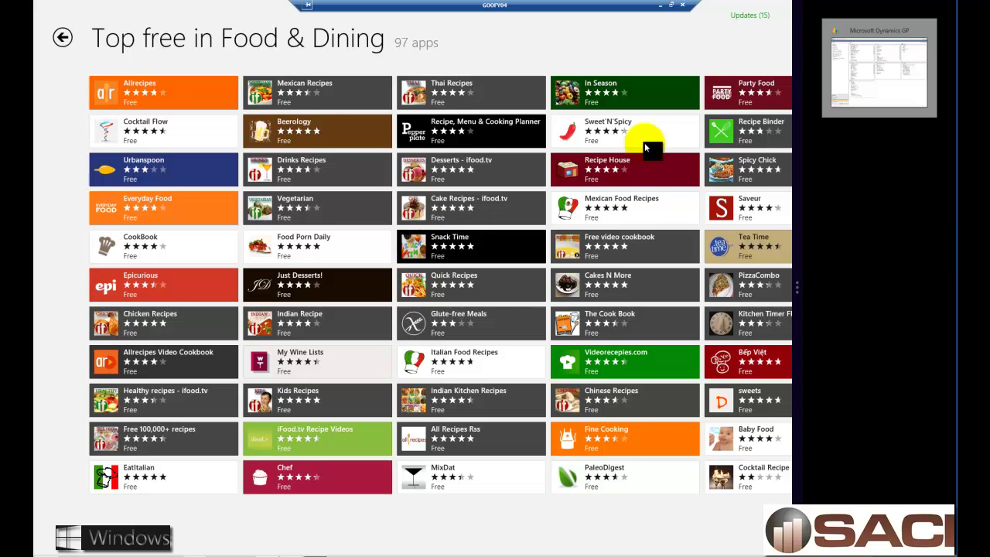
Switch to Microsoft Dynamics GP and start a new sales transaction of type Return with a generated document number.
{"action": "left_click", "coordinate": [856, 89]}
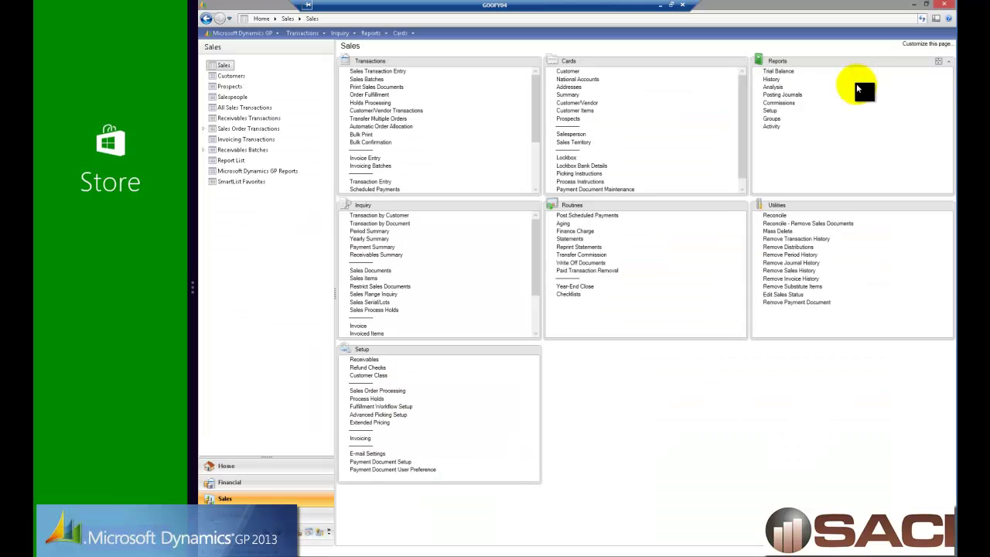
{"action": "left_click", "coordinate": [362, 70]}
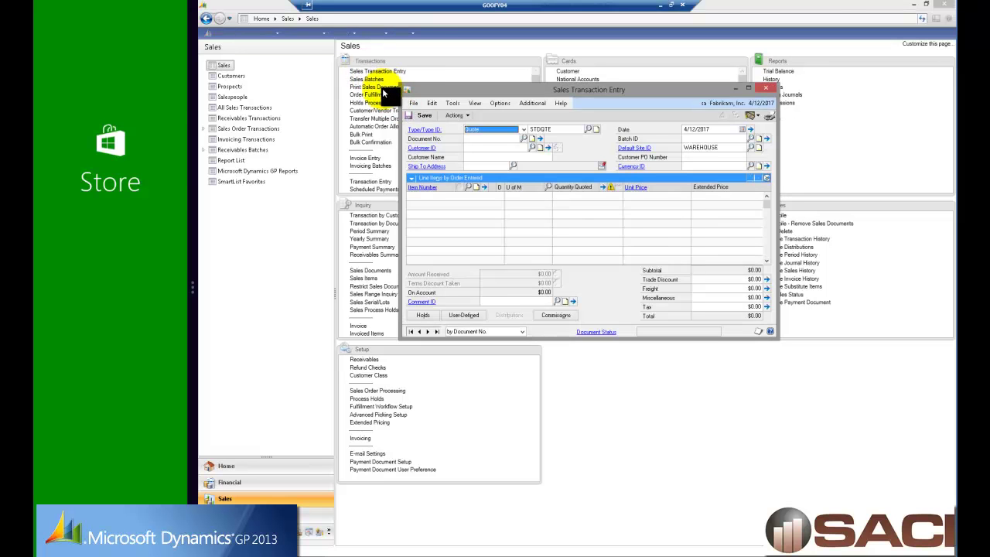
{"action": "left_click", "coordinate": [495, 131]}
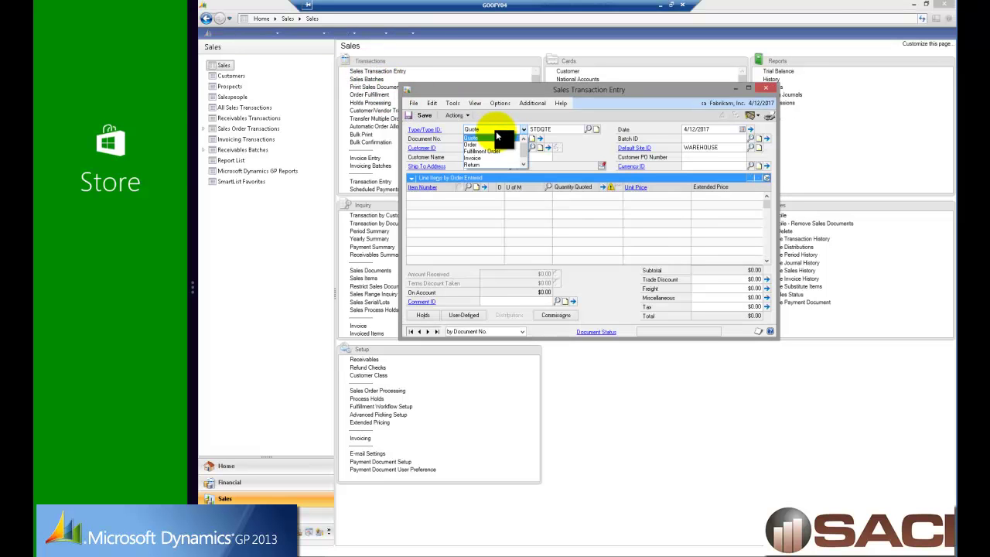
{"action": "left_click", "coordinate": [473, 165]}
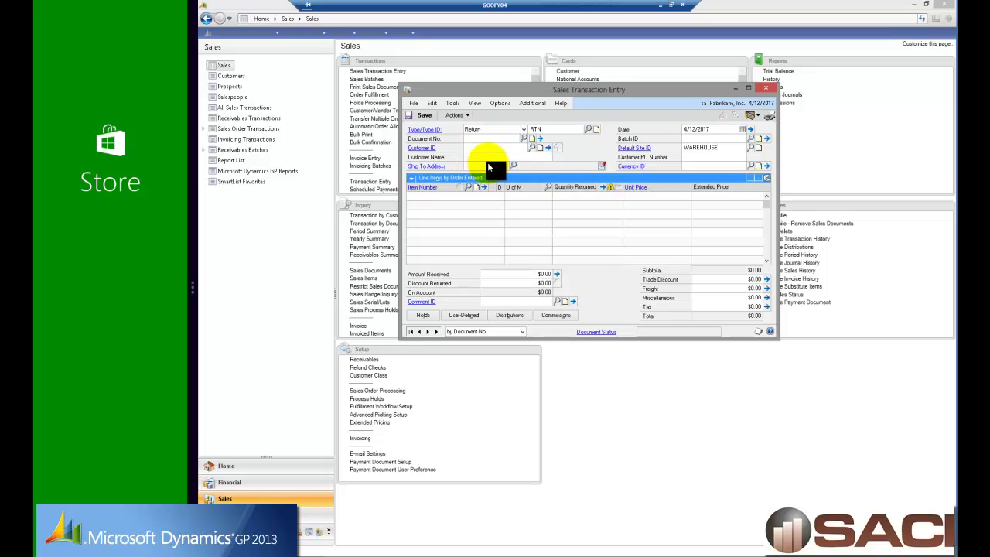
{"action": "key", "text": "Tab"}
Set the return's customer to Aaron Fitz Electrical.
{"action": "left_click", "coordinate": [479, 148]}
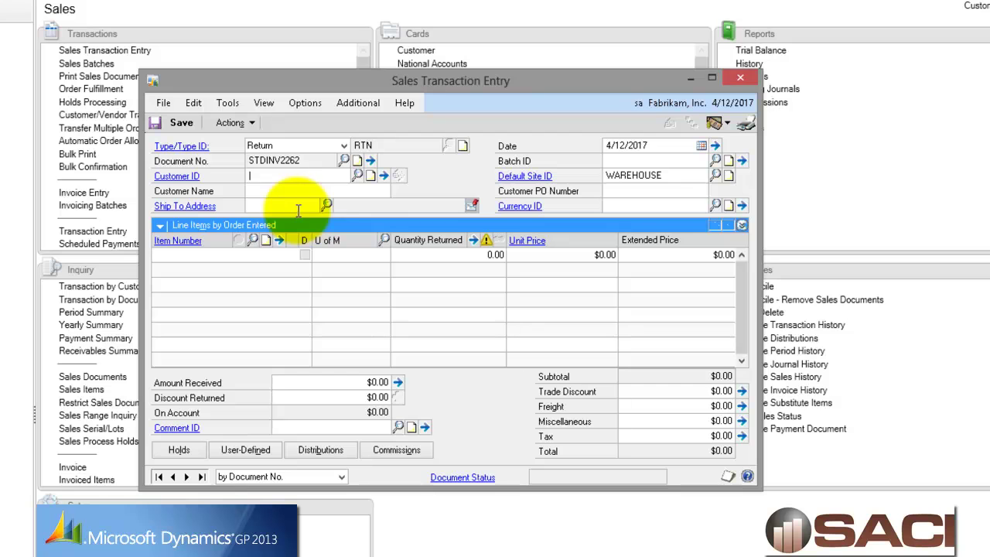
{"action": "type", "text": "A"}
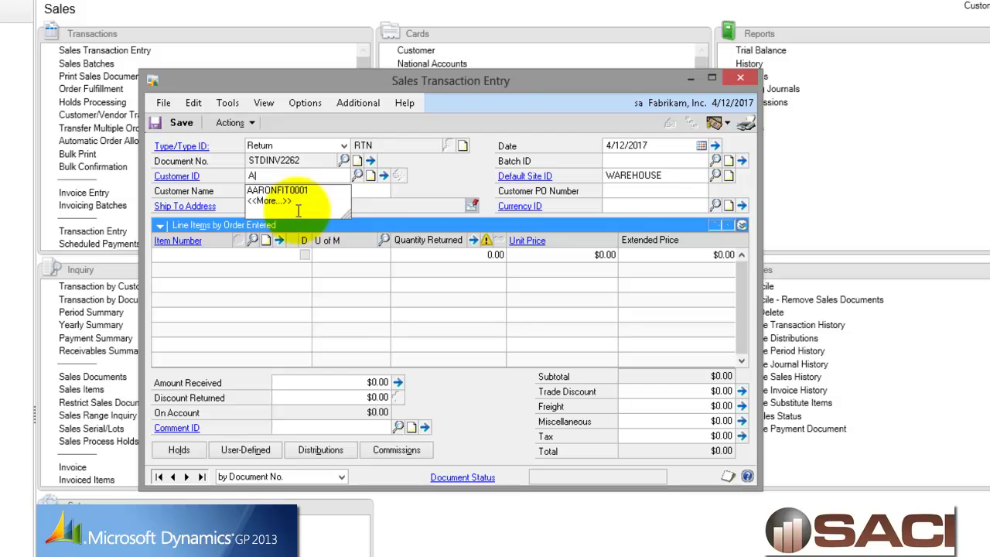
{"action": "key", "text": "Down"}
{"action": "key", "text": "Tab"}
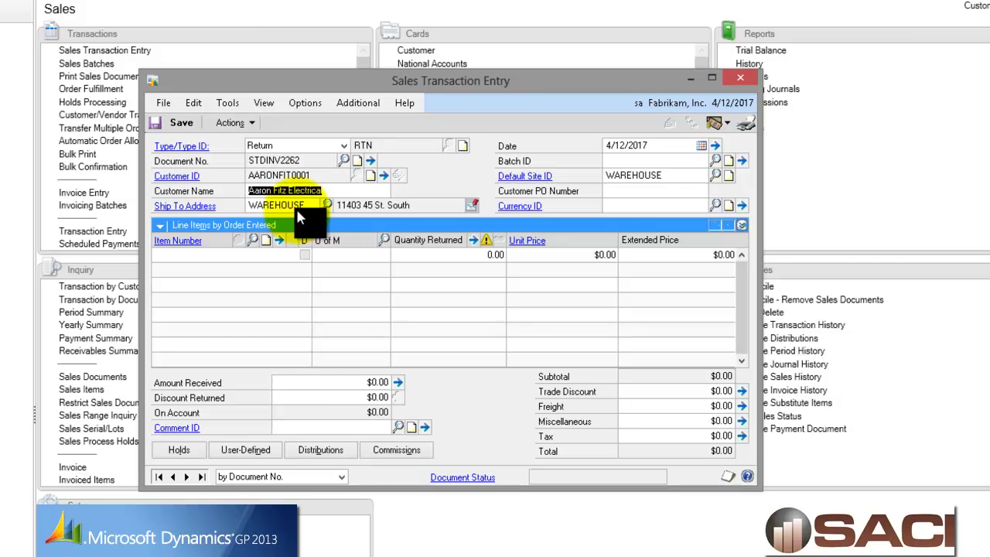
Assign the return to a new batch named RETURN, creating and saving that batch with its default settings.
{"action": "key", "text": "Tab"}
{"action": "key", "text": "Tab"}
{"action": "type", "text": "RETURN"}
{"action": "key", "text": "Tab"}
{"action": "key", "text": "Return"}
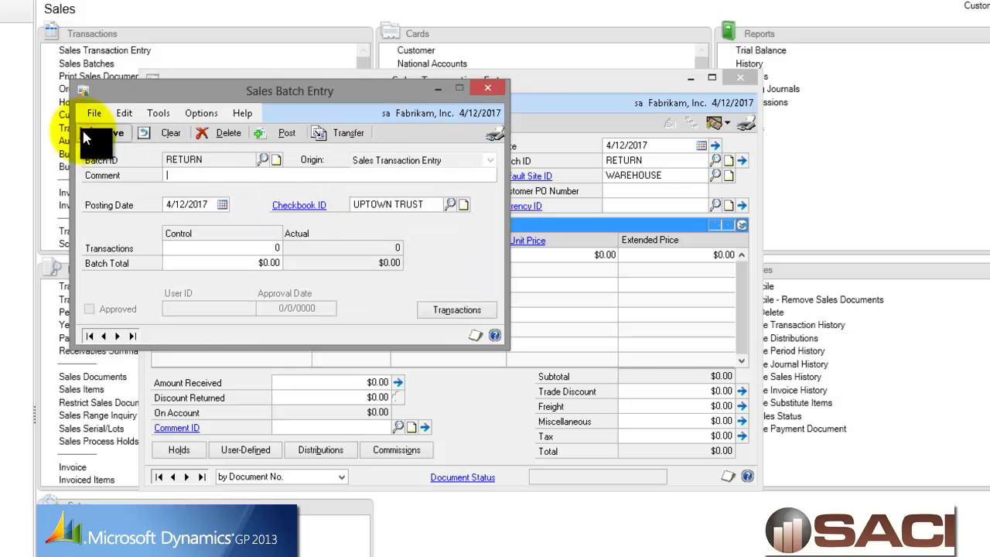
{"action": "left_click", "coordinate": [96, 133]}
{"action": "key", "text": "Tab"}
{"action": "key", "text": "Tab"}
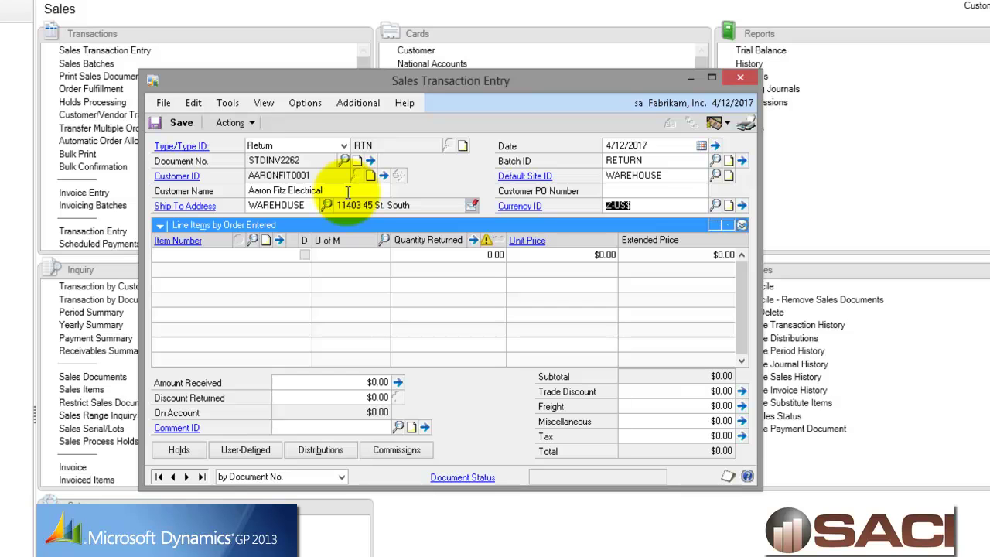
Copy all line items from invoice STDINV2044 into the return, keeping the default pricing, site and quantity options.
{"action": "left_click", "coordinate": [236, 123]}
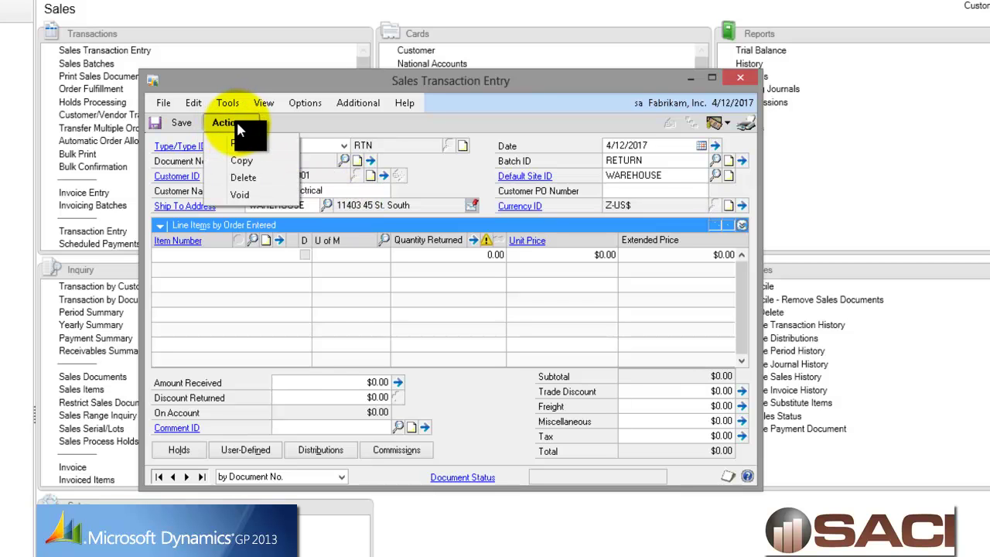
{"action": "left_click", "coordinate": [244, 160]}
{"action": "left_click", "coordinate": [294, 205]}
{"action": "left_click", "coordinate": [354, 207]}
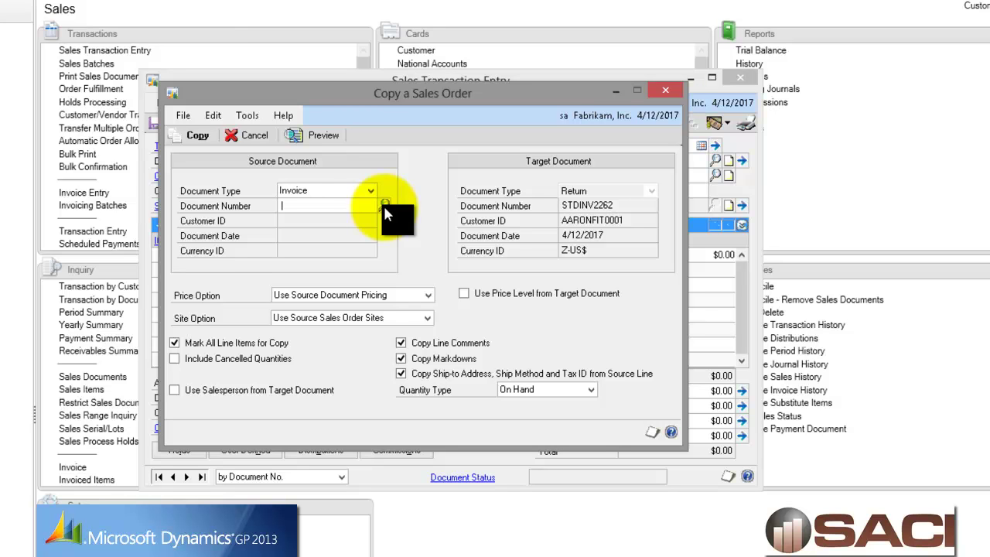
{"action": "type", "text": "STDINV2044"}
{"action": "key", "text": "Tab"}
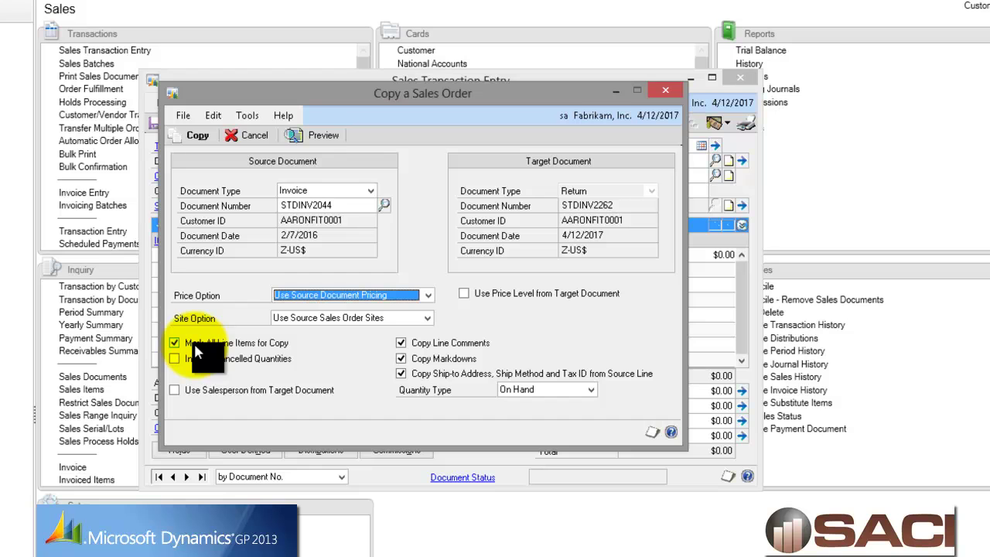
{"action": "left_click", "coordinate": [191, 130]}
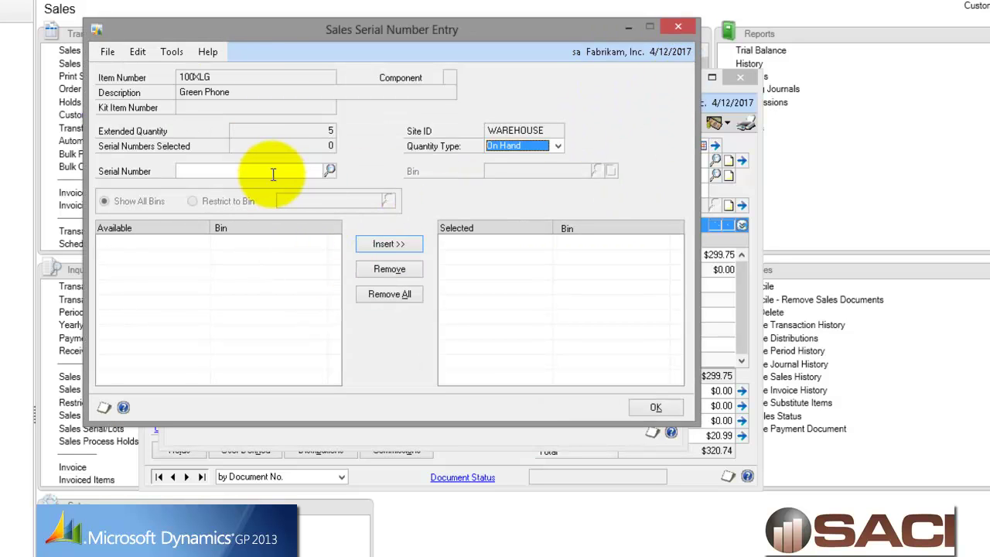
{"action": "left_click", "coordinate": [329, 169]}
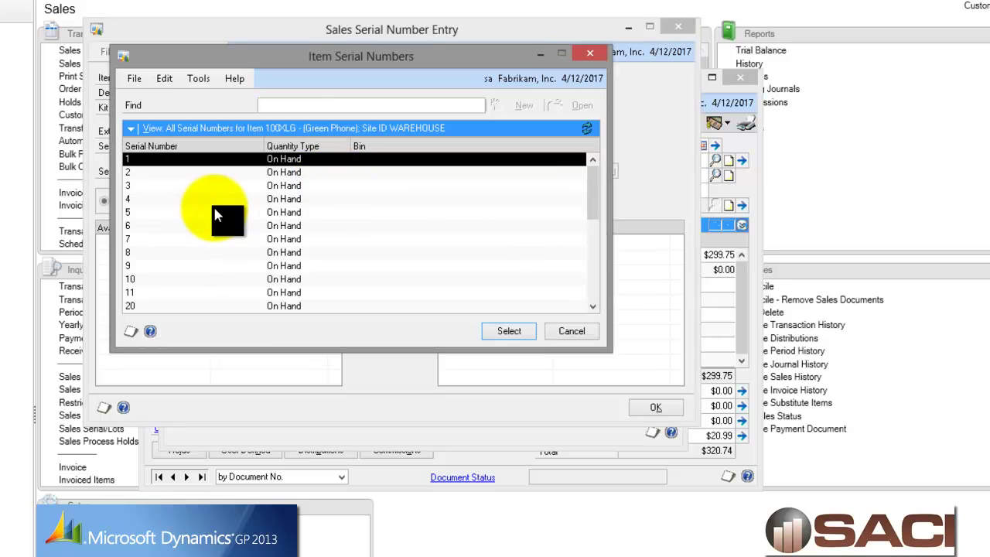
{"action": "left_click", "coordinate": [215, 212]}
{"action": "left_click", "coordinate": [573, 331]}
Add serial number 11111 for the returned Green Phone item and continue with fewer serial numbers than the extended quantity.
{"action": "left_click", "coordinate": [207, 172]}
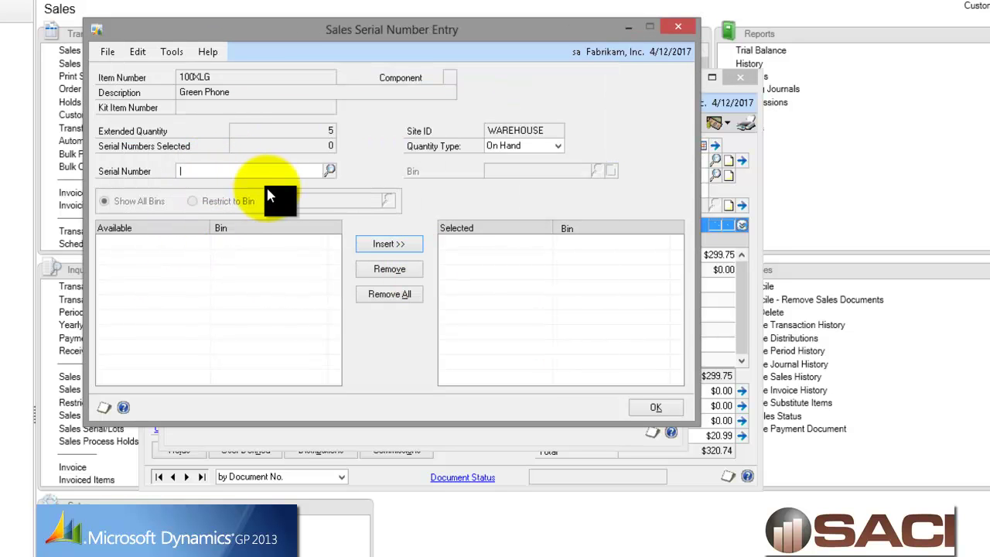
{"action": "type", "text": "11111"}
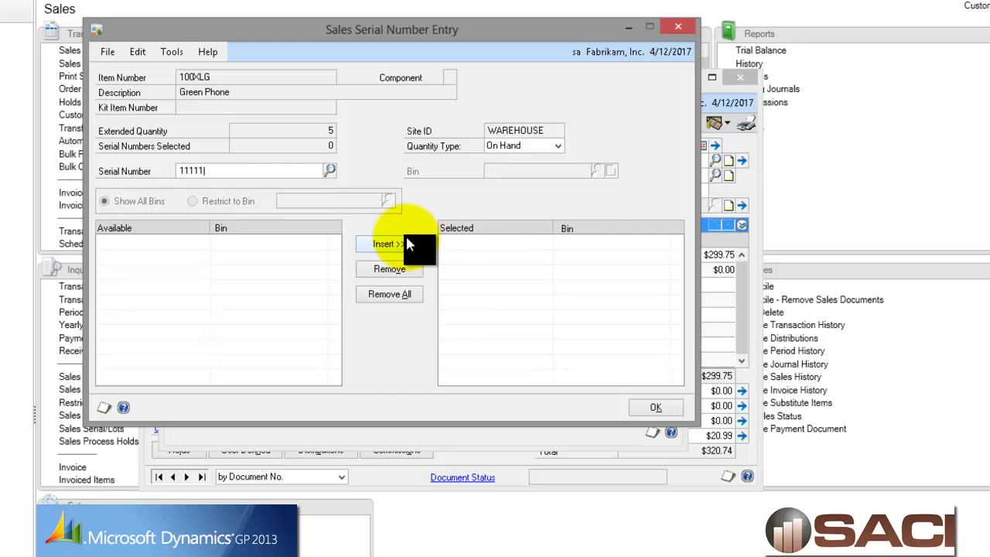
{"action": "left_click", "coordinate": [407, 241]}
{"action": "left_click", "coordinate": [648, 415]}
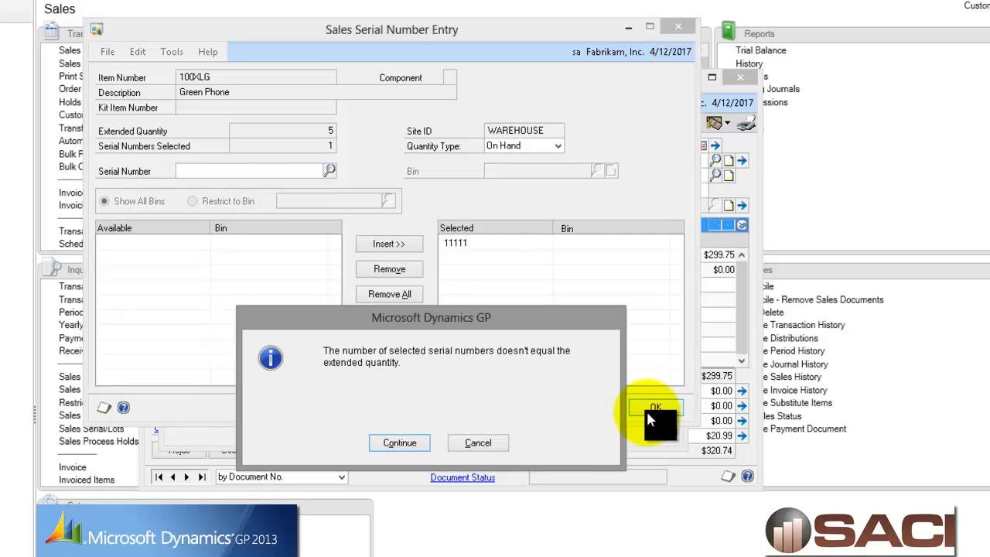
{"action": "left_click", "coordinate": [410, 445]}
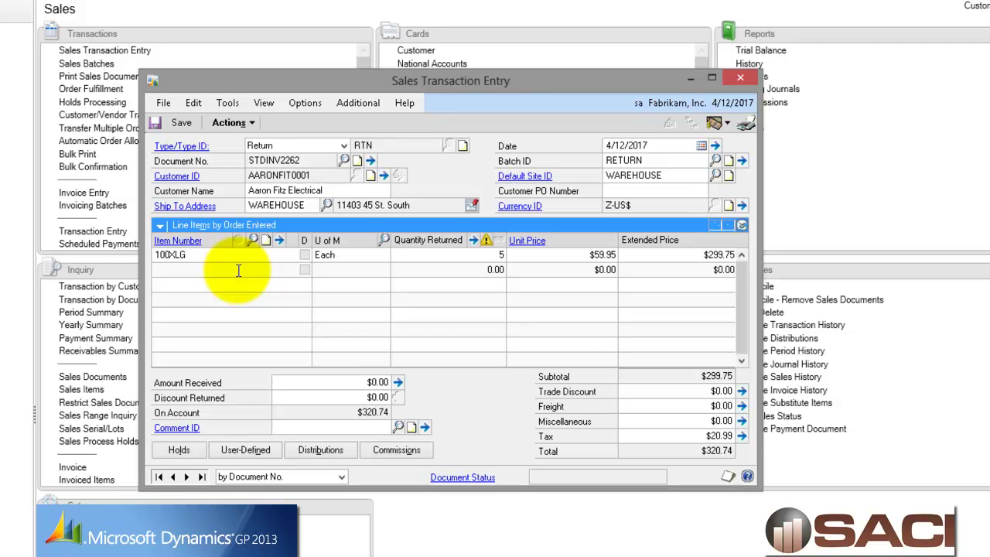
Set up another copy into the return from invoice STDINV2252, with Mark All Line Items for Copy turned off.
{"action": "left_click", "coordinate": [242, 123]}
{"action": "left_click", "coordinate": [241, 160]}
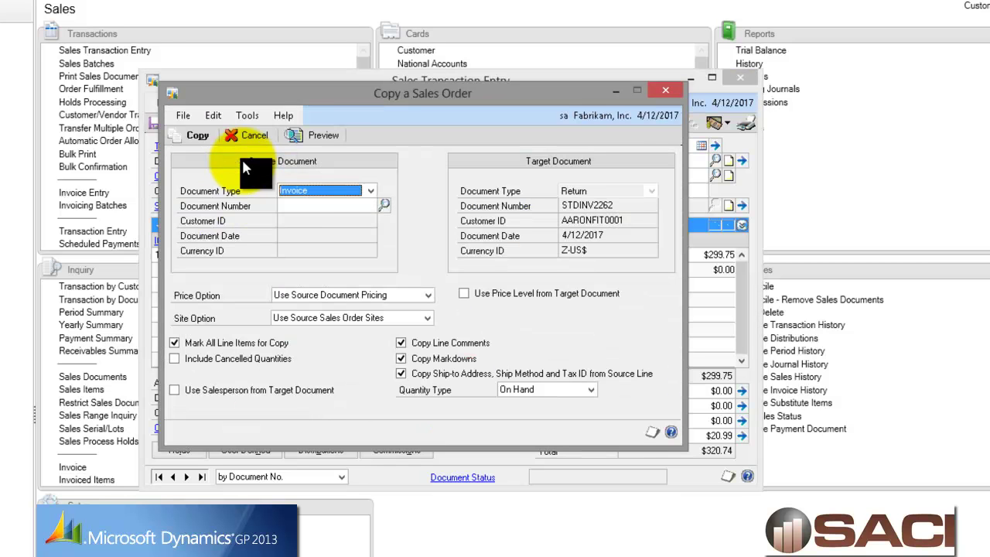
{"action": "left_click", "coordinate": [310, 206]}
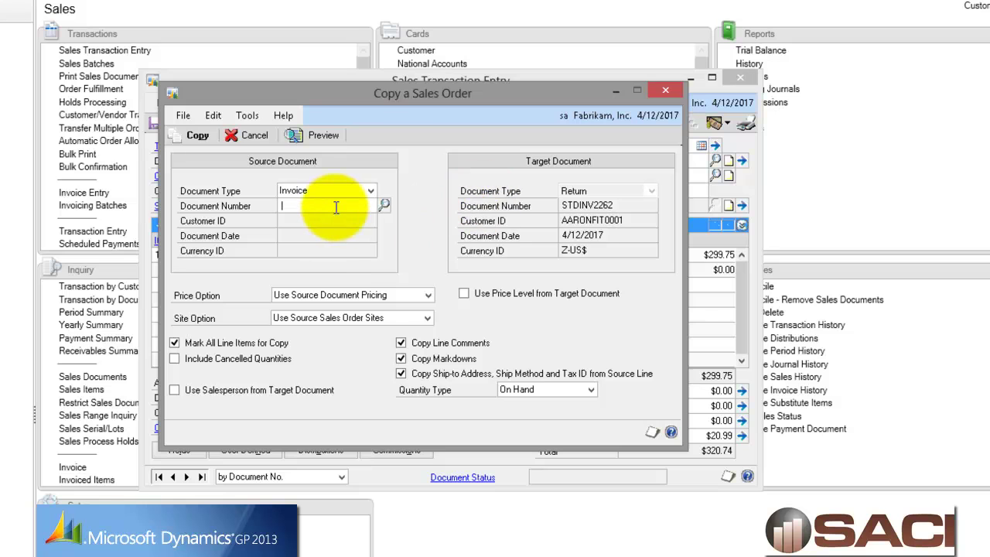
{"action": "type", "text": "D"}
{"action": "key", "text": "BackSpace"}
{"action": "type", "text": "STDINV2252"}
{"action": "key", "text": "Tab"}
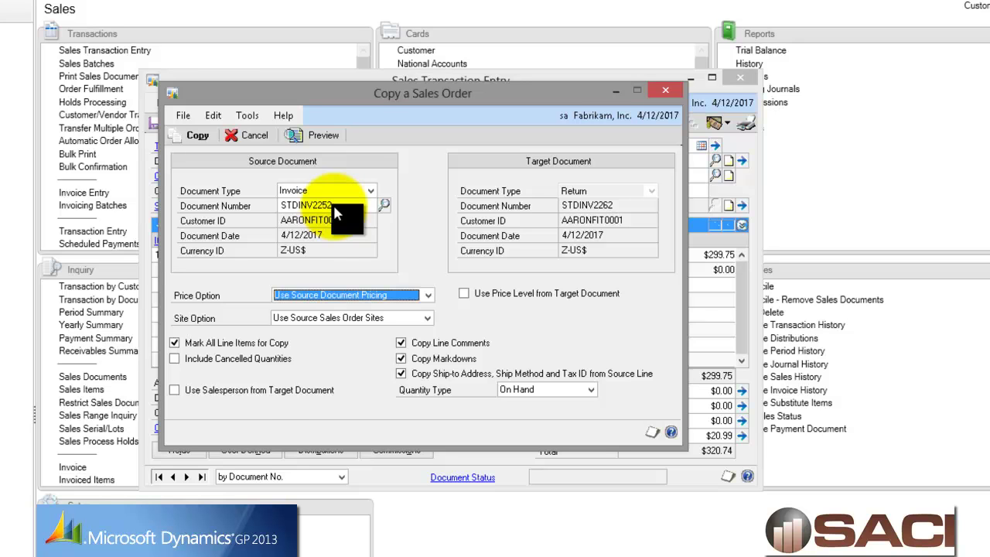
{"action": "left_click", "coordinate": [189, 343]}
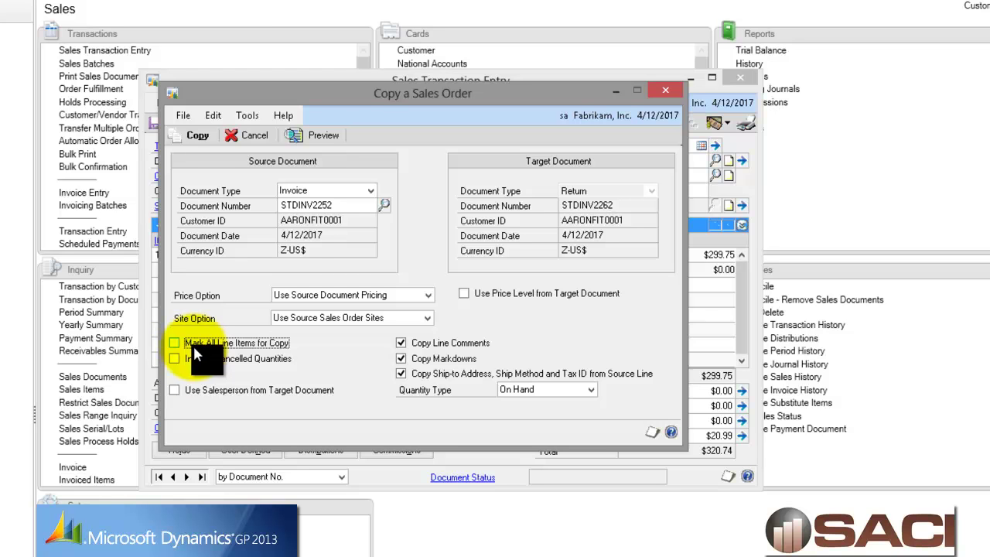
Preview the source invoice's line items, mark only ACCS-RST-DXWH for processing, and copy it into the return.
{"action": "left_click", "coordinate": [317, 138]}
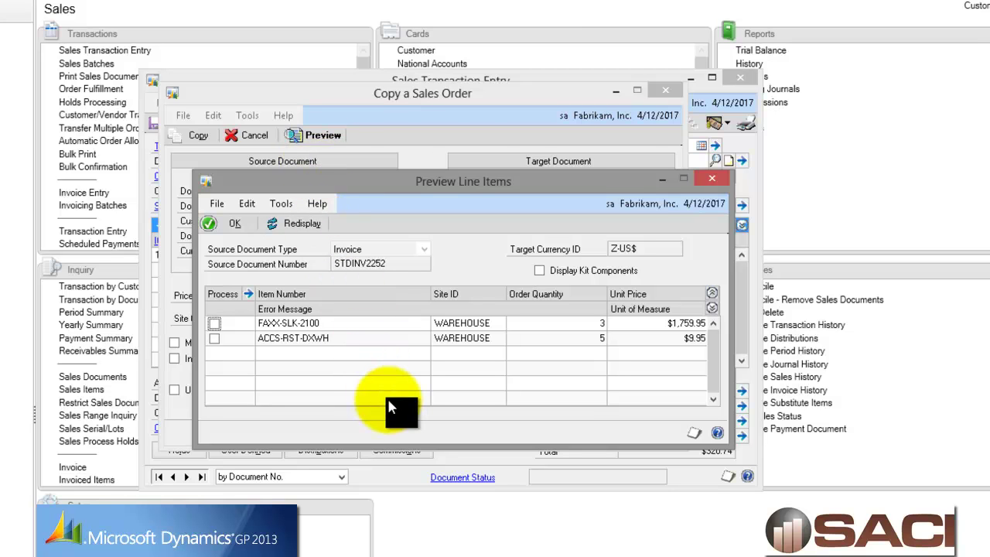
{"action": "left_click", "coordinate": [214, 338]}
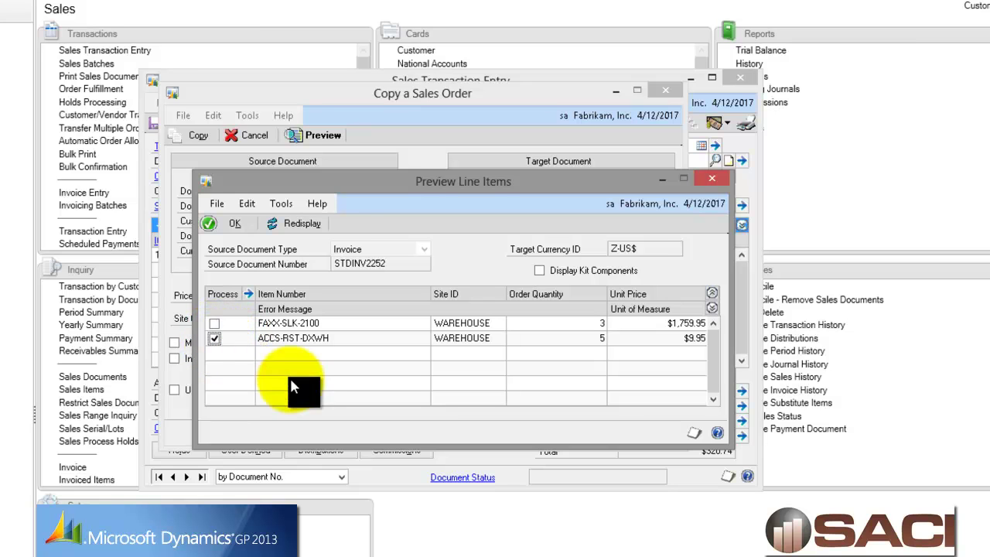
{"action": "left_click", "coordinate": [223, 225]}
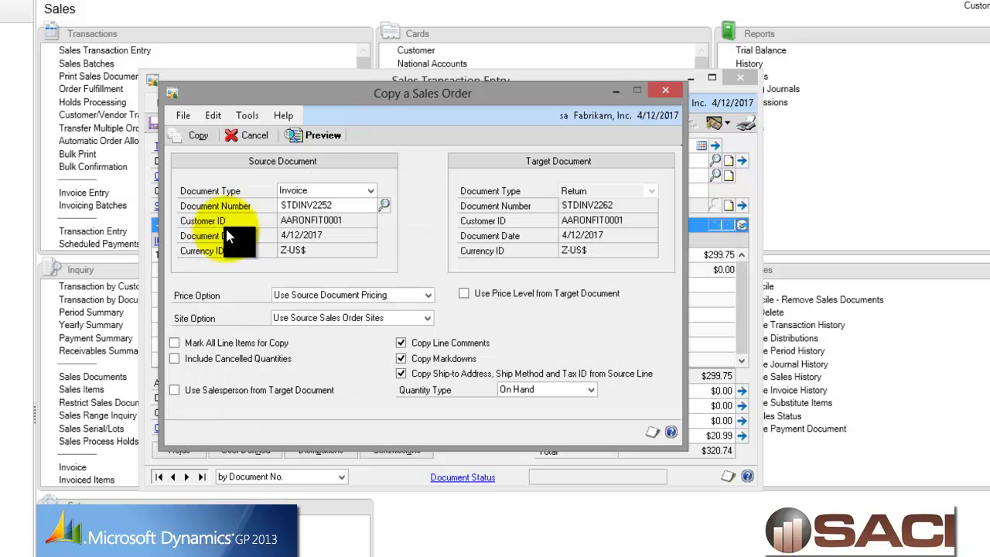
{"action": "left_click", "coordinate": [202, 136]}
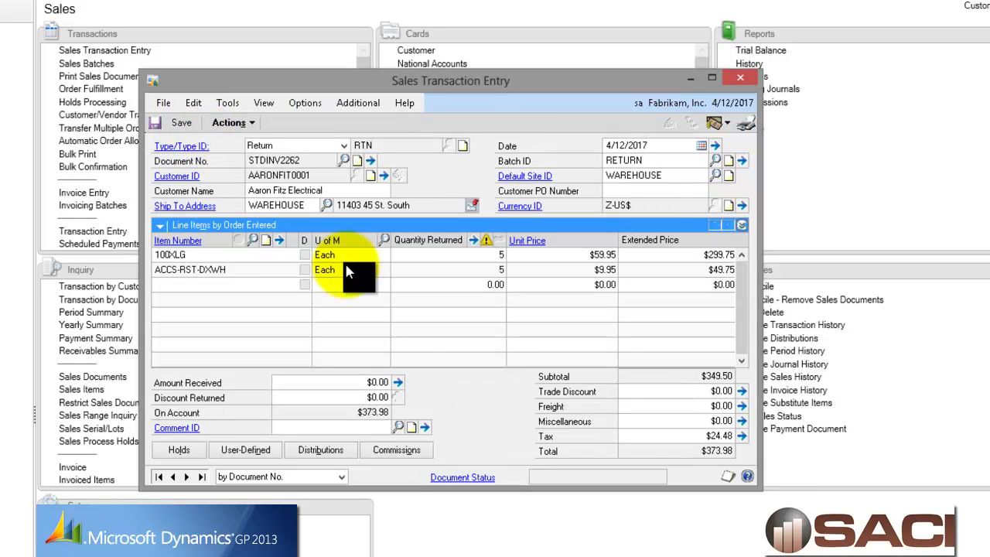